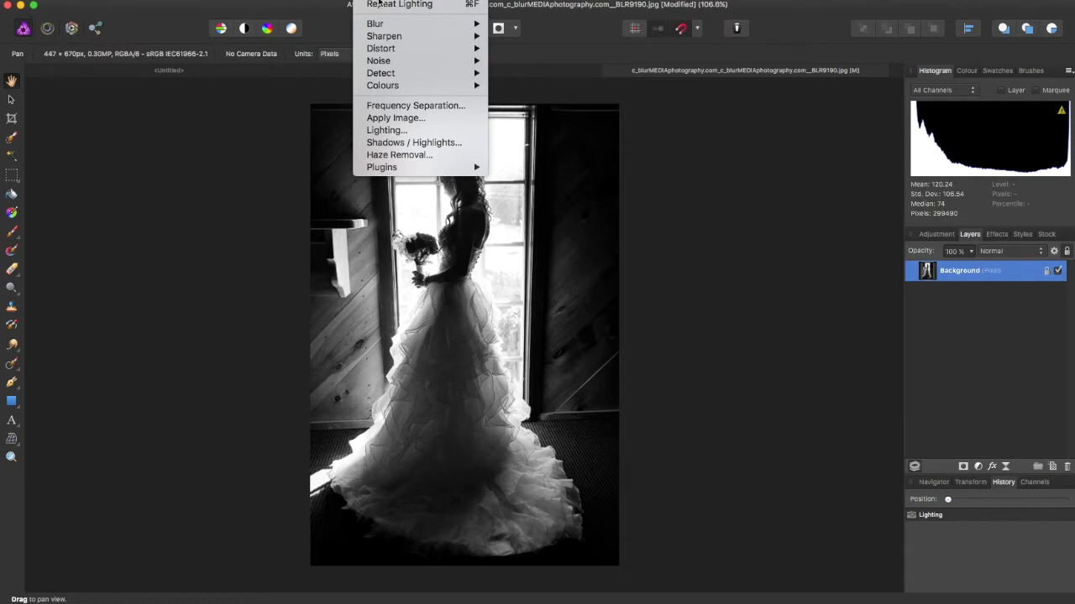
Open Filters > Lighting on the bride photo to preview a single spot light.
click(373, 131)
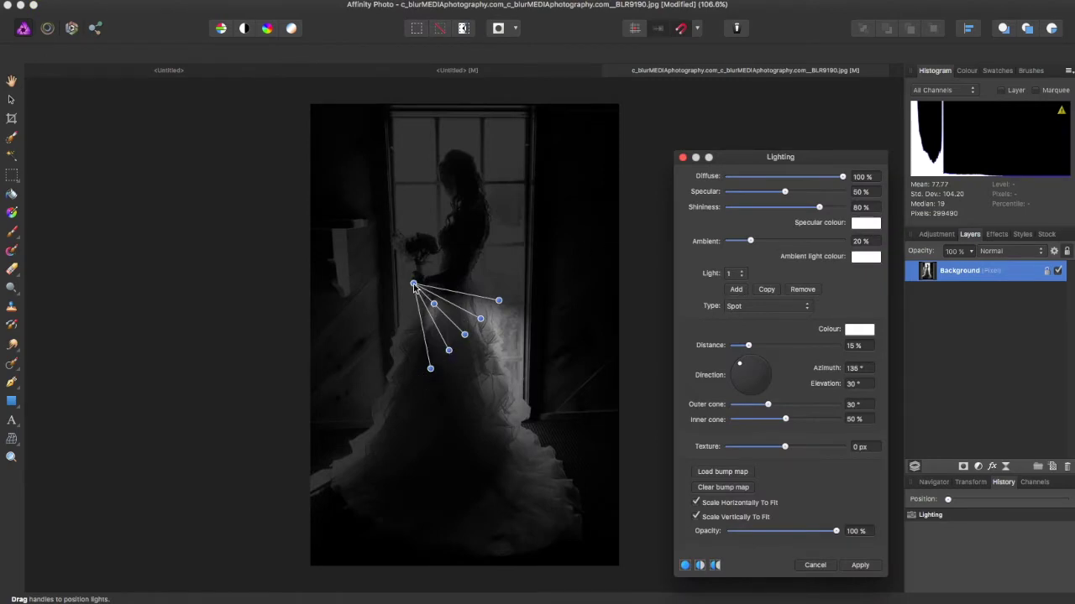
Aim the spot light from the right at 27.2° azimuth and 27.8° elevation, widening both cones.
drag(413, 287, 524, 320)
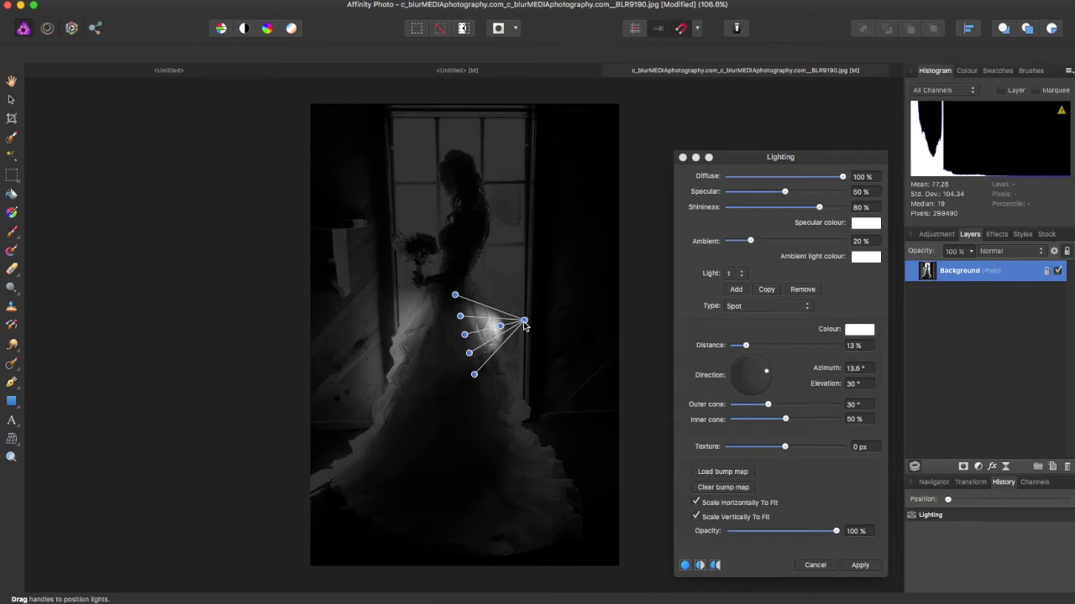
drag(524, 324, 595, 267)
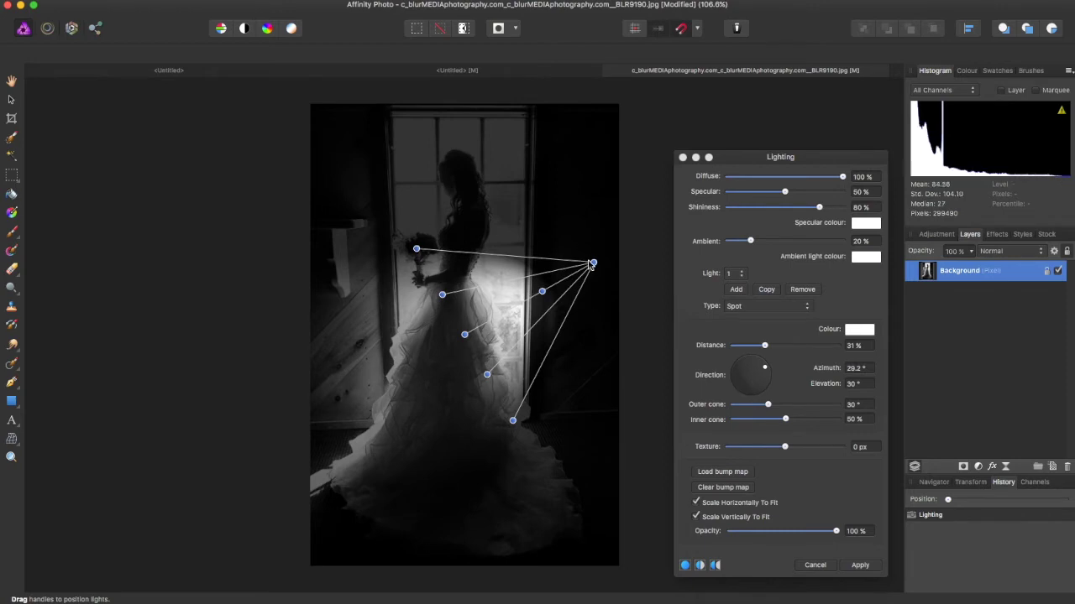
drag(467, 339, 521, 261)
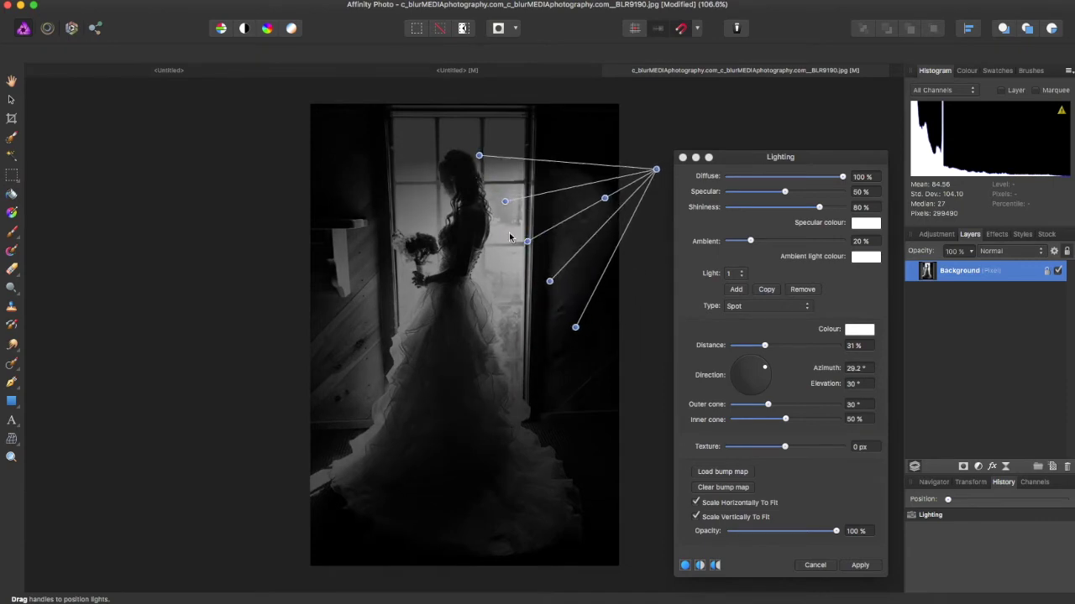
drag(504, 204, 501, 194)
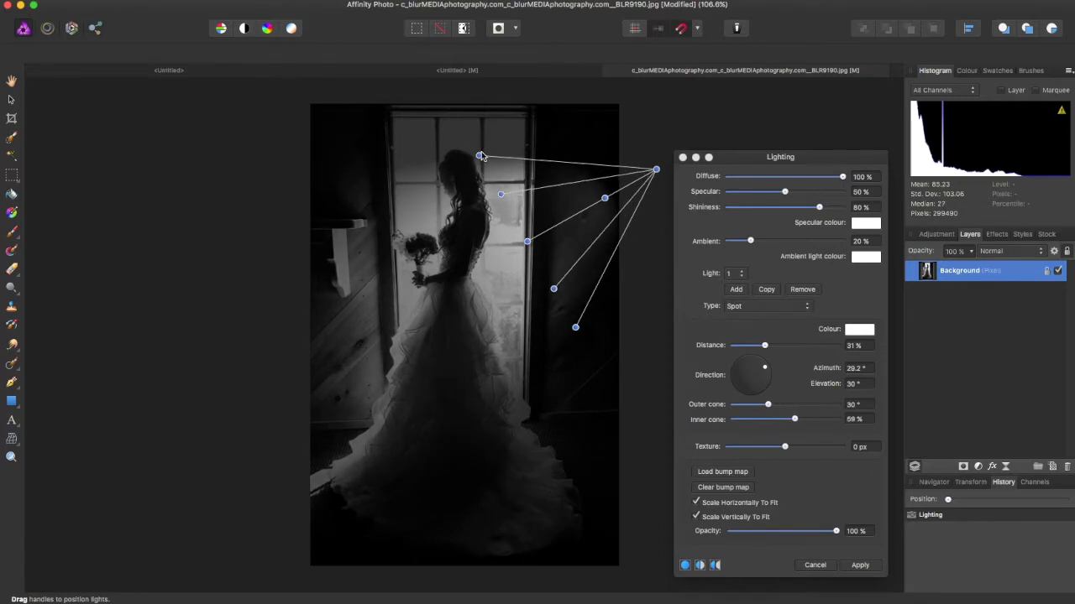
drag(480, 158, 488, 134)
mouse_move(606, 199)
mouse_down()
mouse_move(556, 237)
mouse_move(516, 319)
mouse_move(554, 323)
mouse_move(496, 206)
mouse_move(586, 250)
mouse_move(631, 293)
mouse_move(511, 283)
mouse_move(530, 249)
mouse_move(514, 252)
mouse_move(590, 247)
mouse_move(580, 246)
mouse_move(629, 195)
mouse_move(588, 204)
mouse_move(612, 209)
mouse_move(537, 251)
mouse_move(557, 223)
mouse_move(538, 240)
mouse_move(567, 234)
mouse_move(597, 193)
mouse_move(615, 204)
mouse_up()
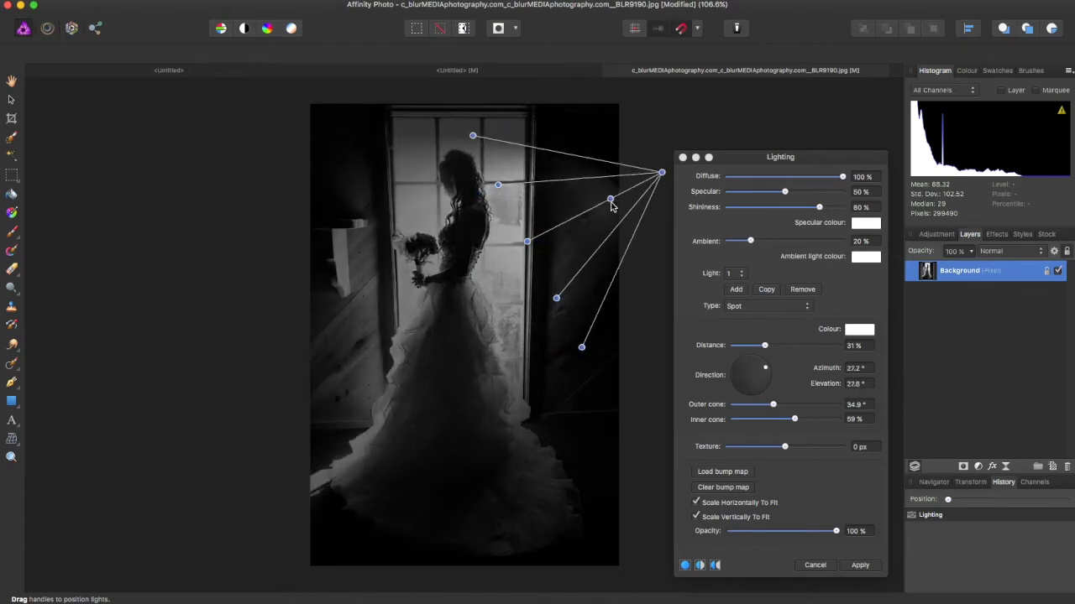
Try different diffuse and specular strengths, settling Shininess at 88%.
drag(732, 158, 746, 138)
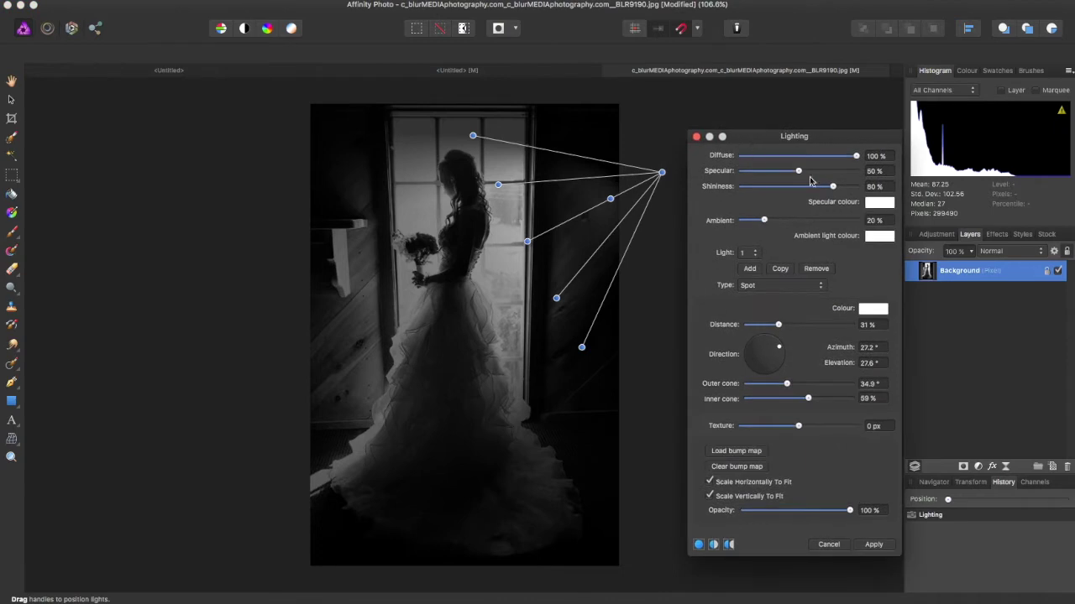
mouse_move(856, 156)
mouse_down()
mouse_move(739, 157)
mouse_move(857, 164)
mouse_up()
drag(795, 175, 857, 197)
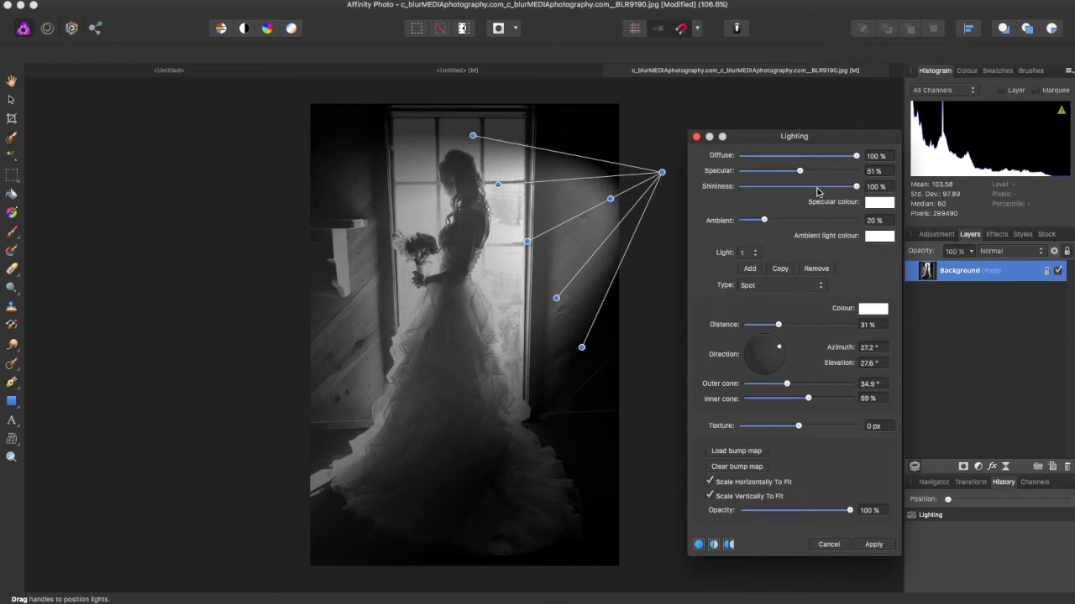
drag(846, 190, 823, 187)
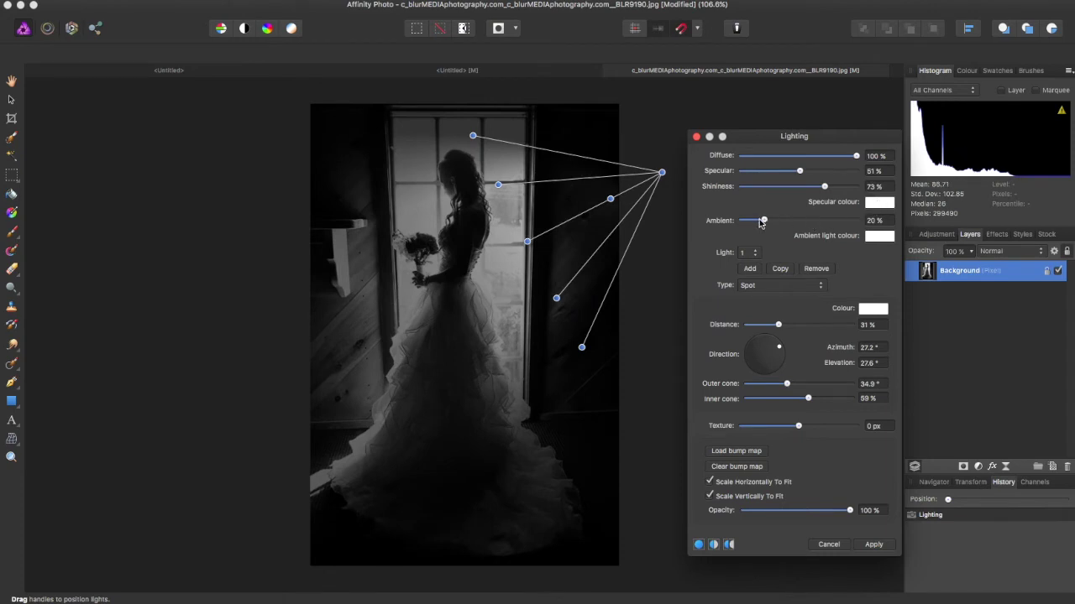
drag(829, 188, 843, 189)
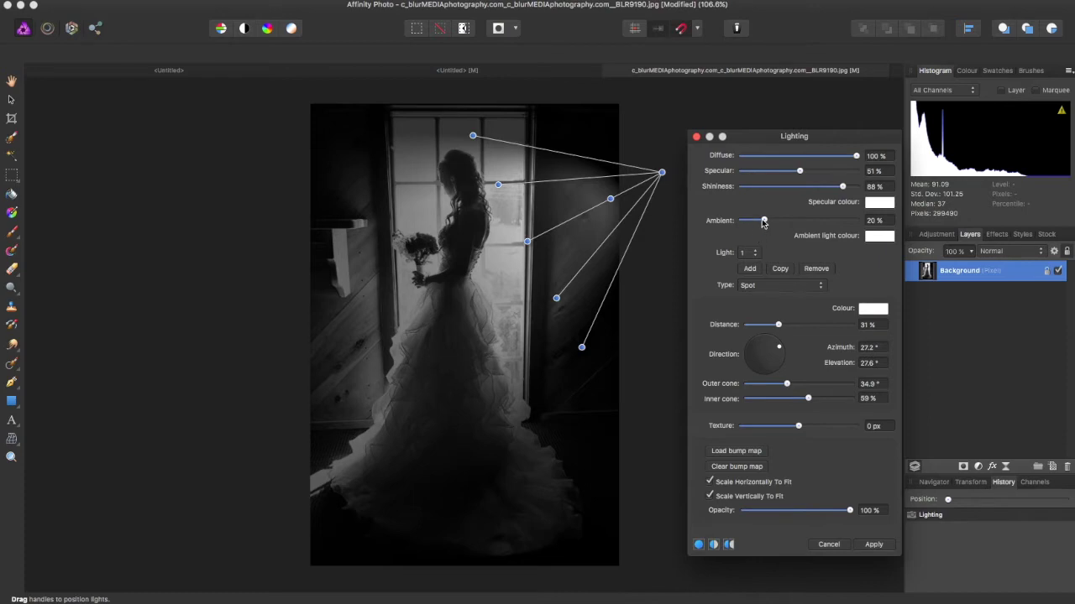
Set Specular to 100% and Ambient to 38%, nudging the light source and outer cone.
drag(763, 222, 787, 221)
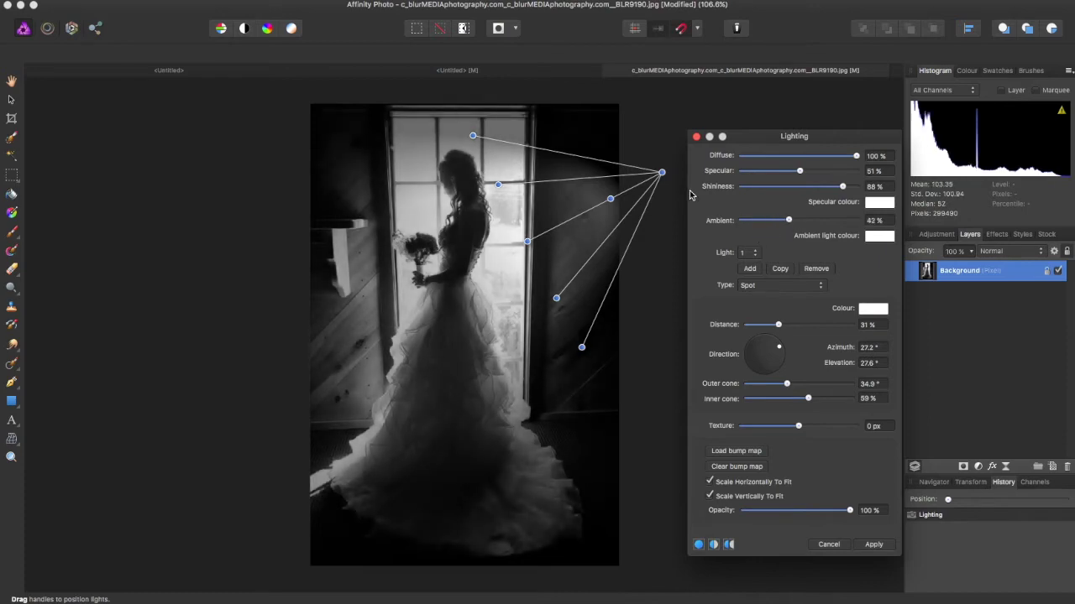
mouse_move(661, 175)
mouse_down()
mouse_move(605, 145)
mouse_move(648, 150)
mouse_move(680, 170)
mouse_up()
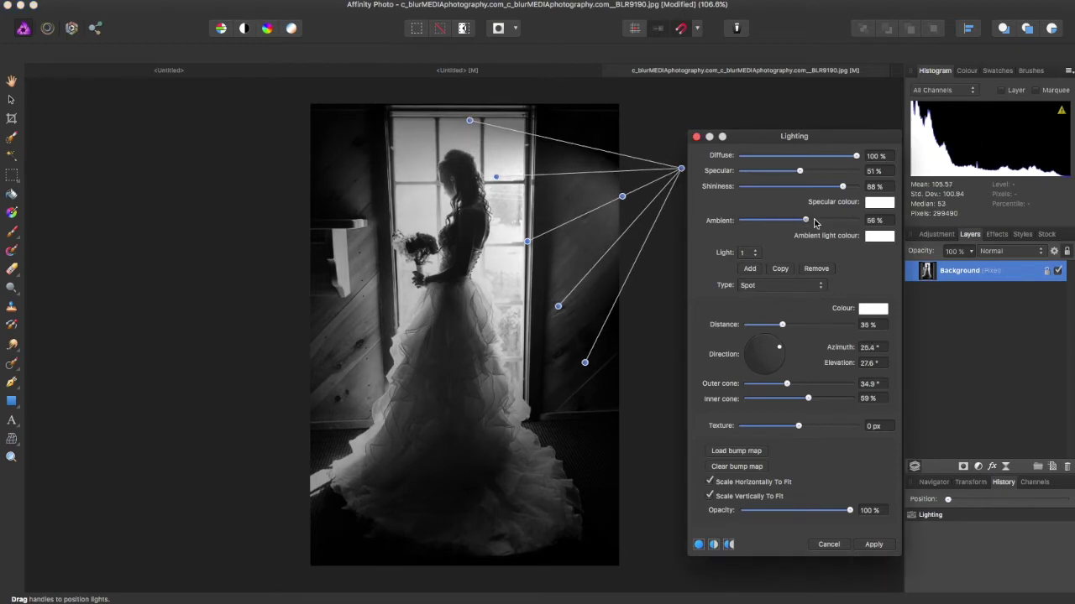
drag(768, 228, 727, 228)
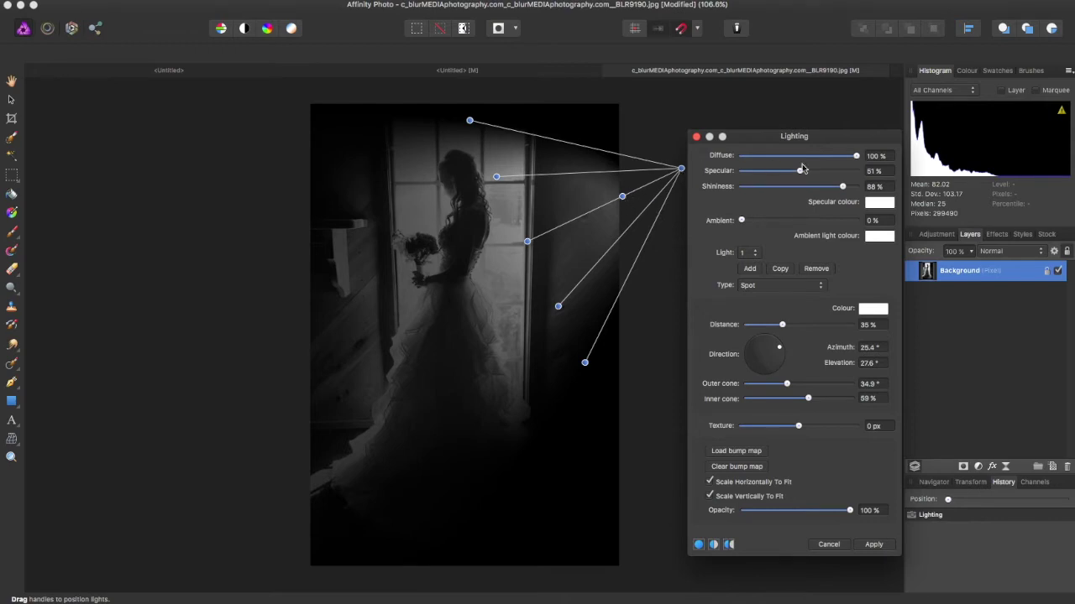
drag(809, 172, 856, 170)
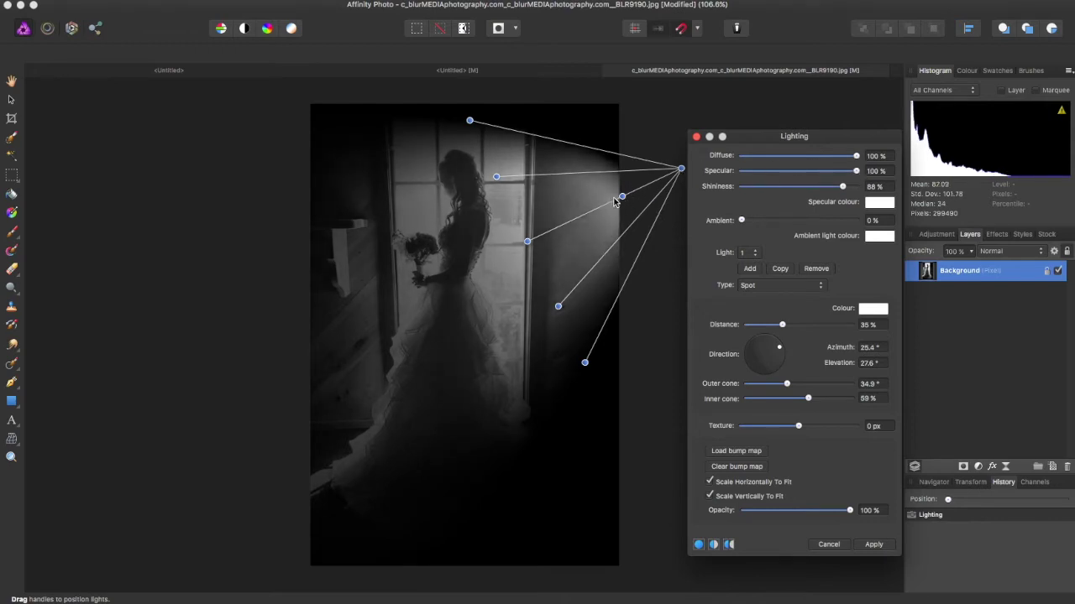
drag(586, 366, 590, 343)
drag(741, 221, 785, 221)
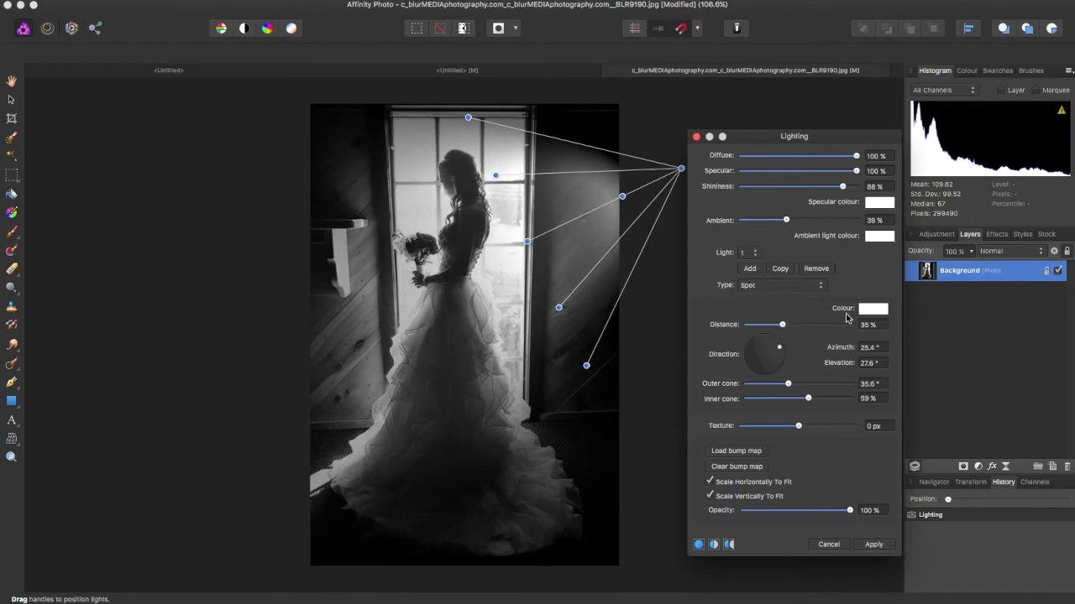
Tint the spot light yellow, drop Ambient to 18%, and swing it to 10.5° azimuth, 1° elevation.
click(877, 310)
mouse_move(930, 425)
mouse_down()
mouse_move(924, 403)
mouse_move(955, 412)
mouse_move(925, 435)
mouse_move(923, 409)
mouse_up()
click(962, 462)
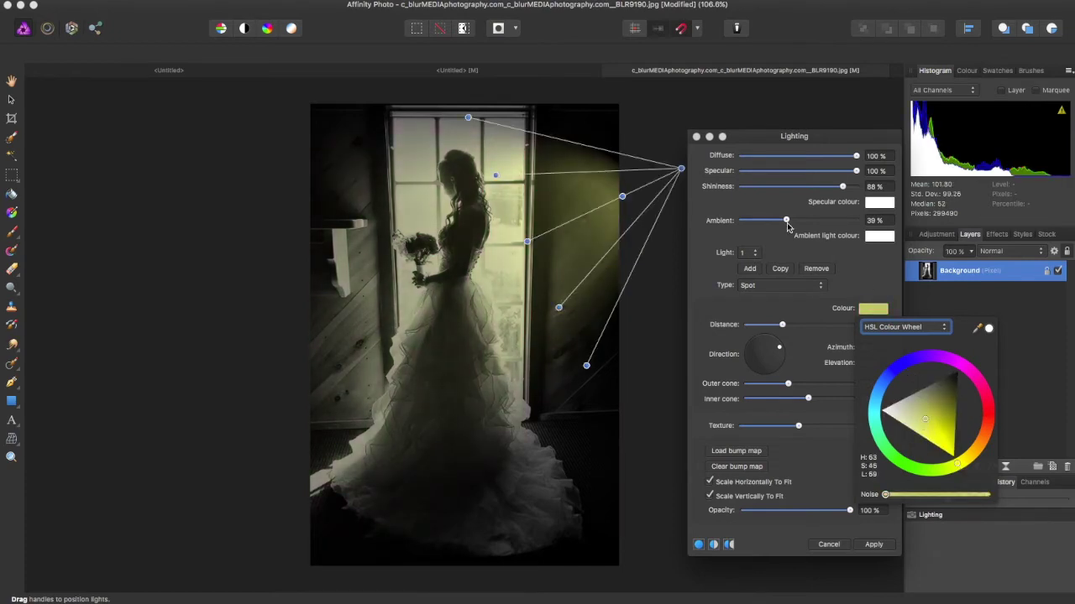
click(786, 222)
drag(786, 220, 758, 220)
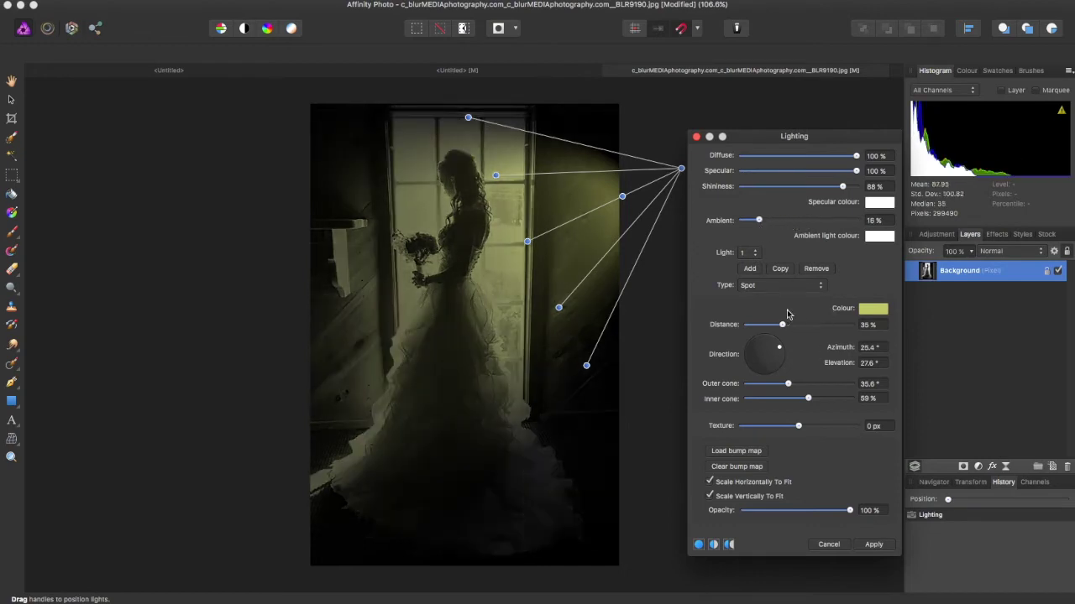
drag(775, 350, 800, 395)
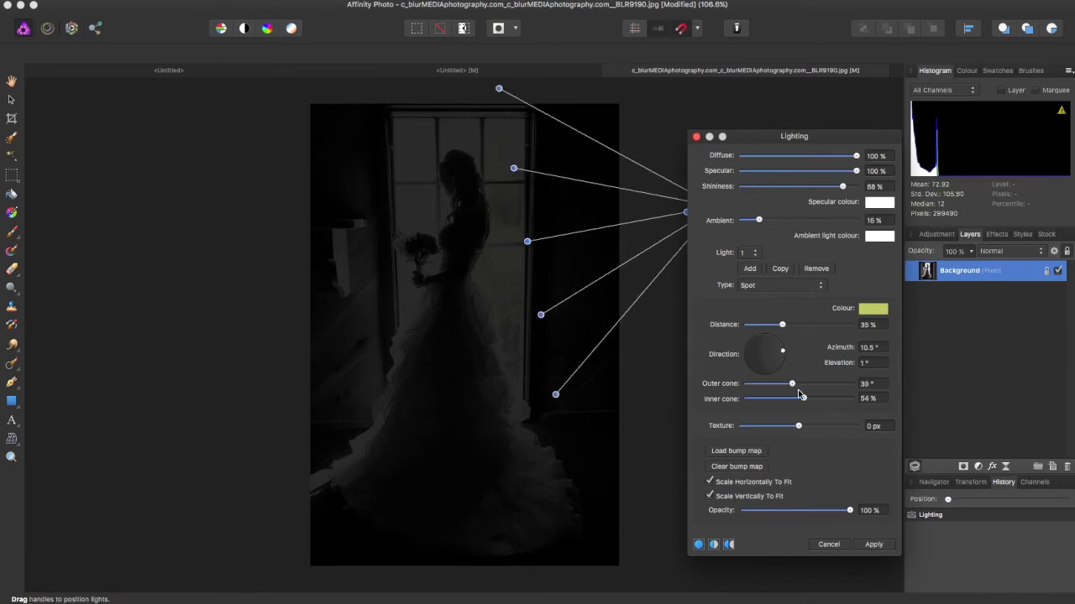
Try two extra lights, then cancel the Lighting dialog so the photo reverts.
click(750, 269)
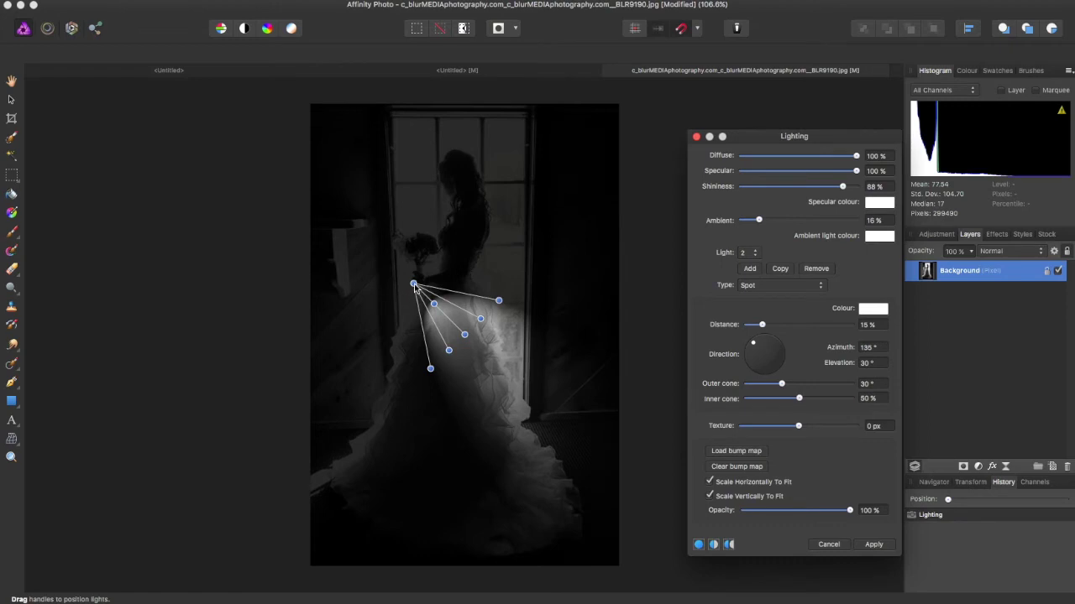
click(750, 268)
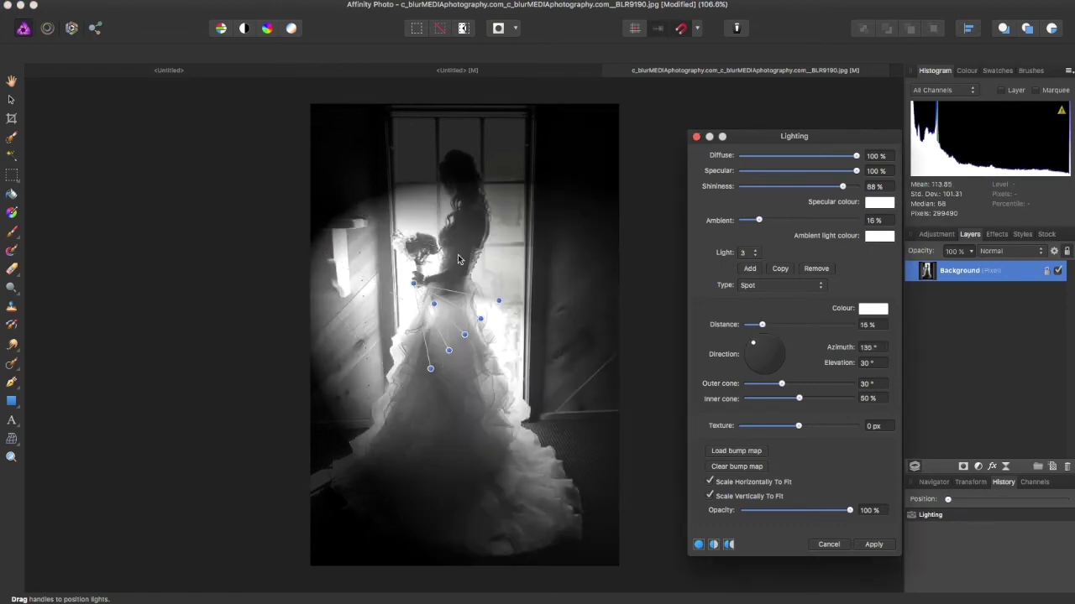
drag(413, 283, 647, 237)
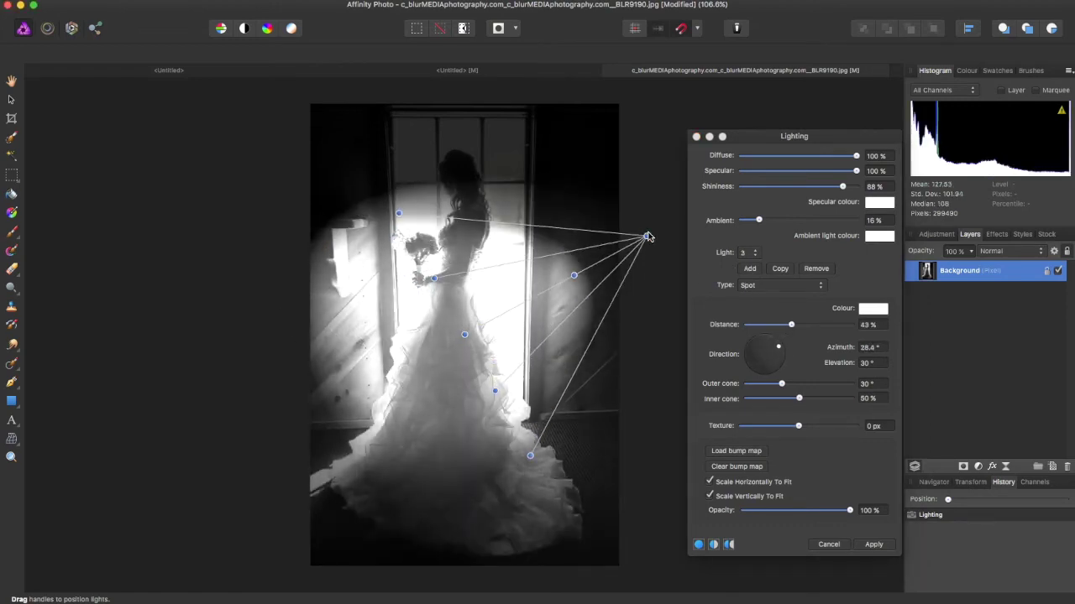
click(828, 545)
click(377, 1)
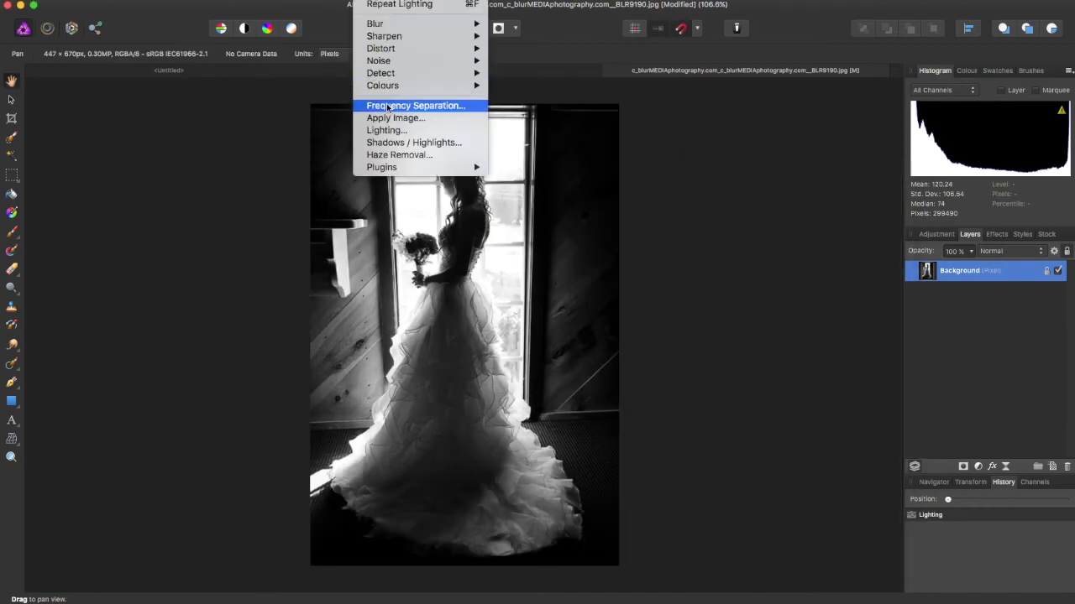
Reopen Lighting, aim the spot from the right, and apply a 2.1 px texture at 86% opacity.
click(386, 130)
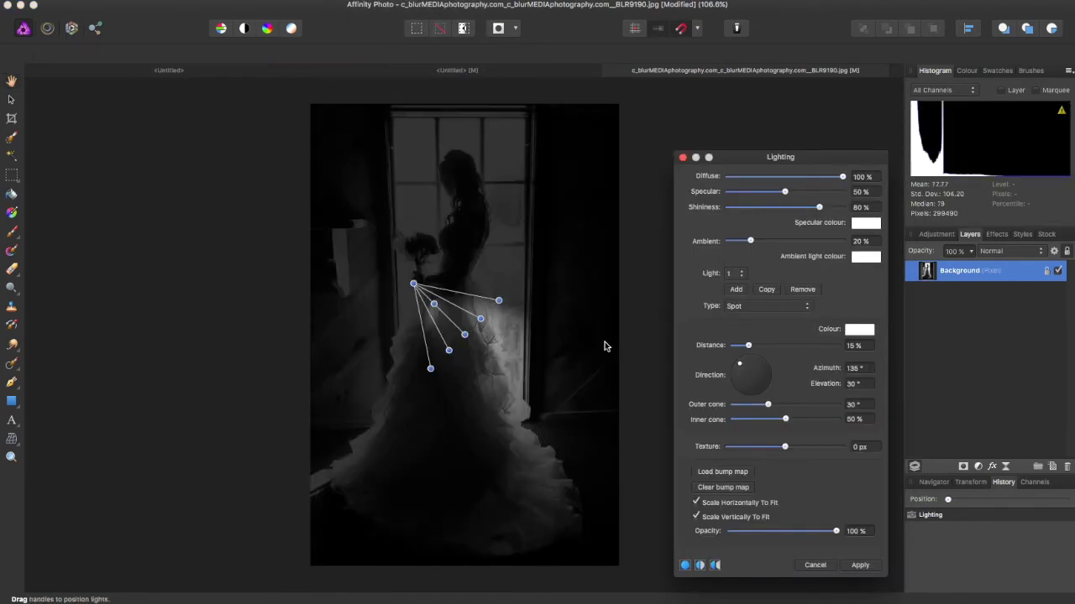
drag(413, 286, 644, 230)
mouse_move(787, 450)
mouse_down()
mouse_move(848, 451)
mouse_move(789, 454)
mouse_move(799, 452)
mouse_up()
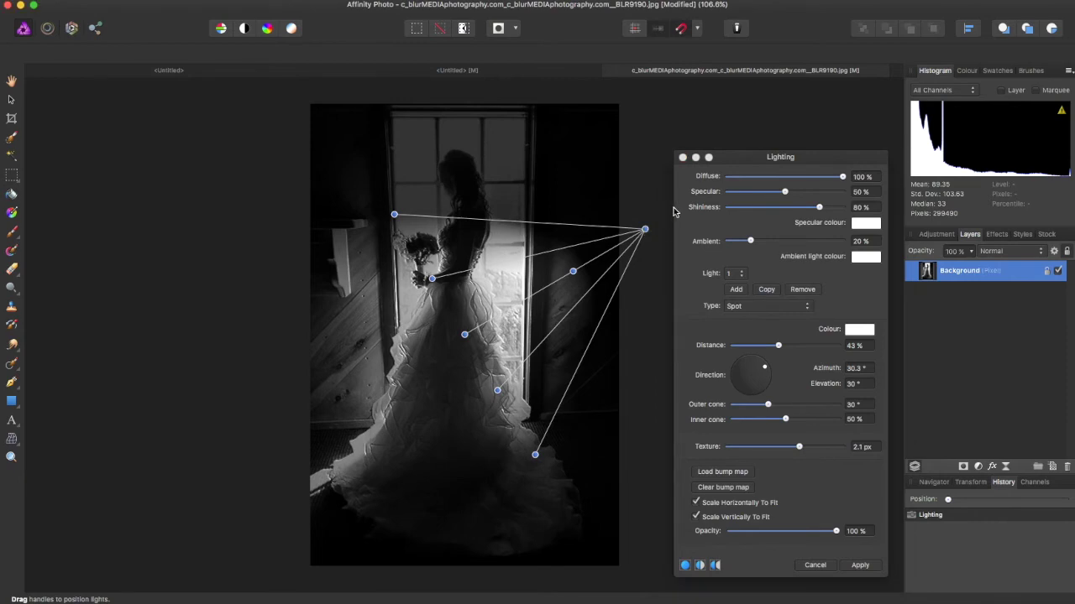
drag(645, 229, 633, 496)
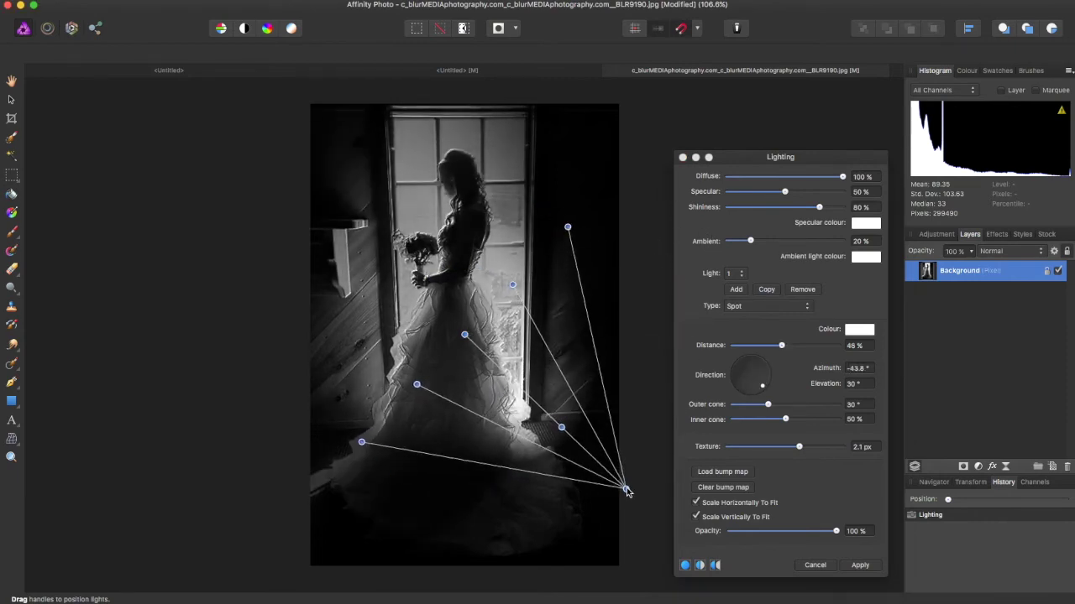
drag(836, 531, 801, 542)
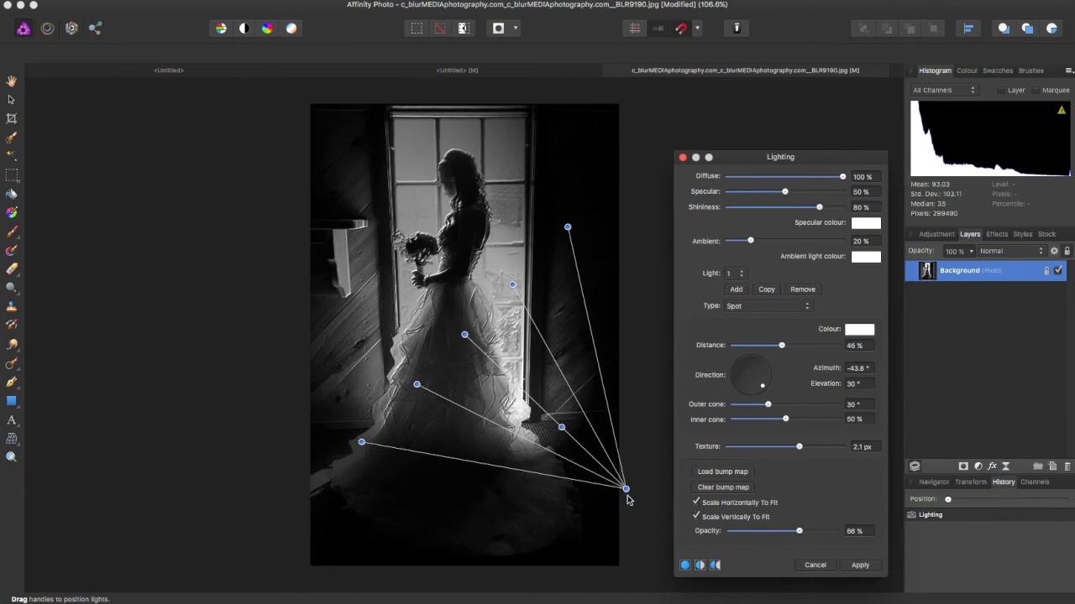
drag(624, 486, 673, 354)
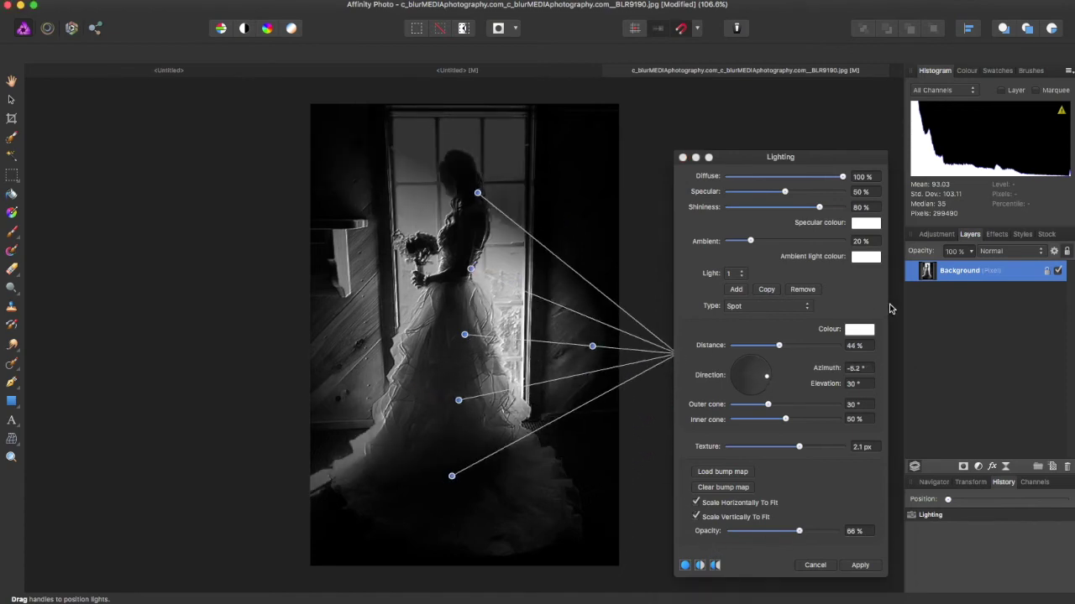
Tint the ambient light yellow-green and aim the spot at -46.7° azimuth, 19.5° elevation.
click(861, 330)
mouse_move(922, 370)
mouse_down()
mouse_move(938, 381)
mouse_move(928, 355)
mouse_up()
click(942, 415)
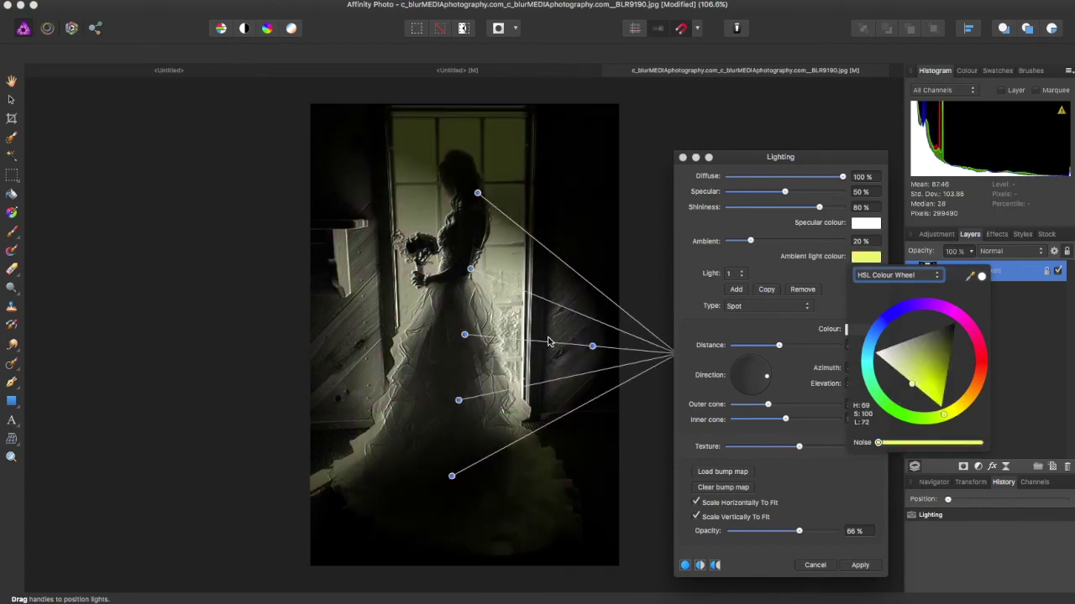
click(592, 346)
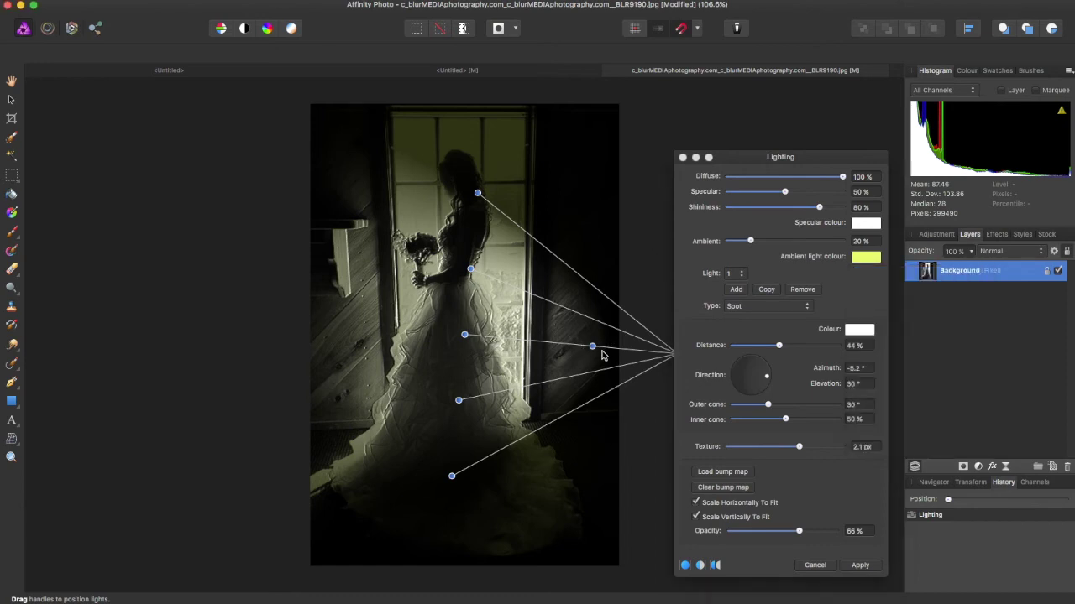
drag(592, 346, 572, 450)
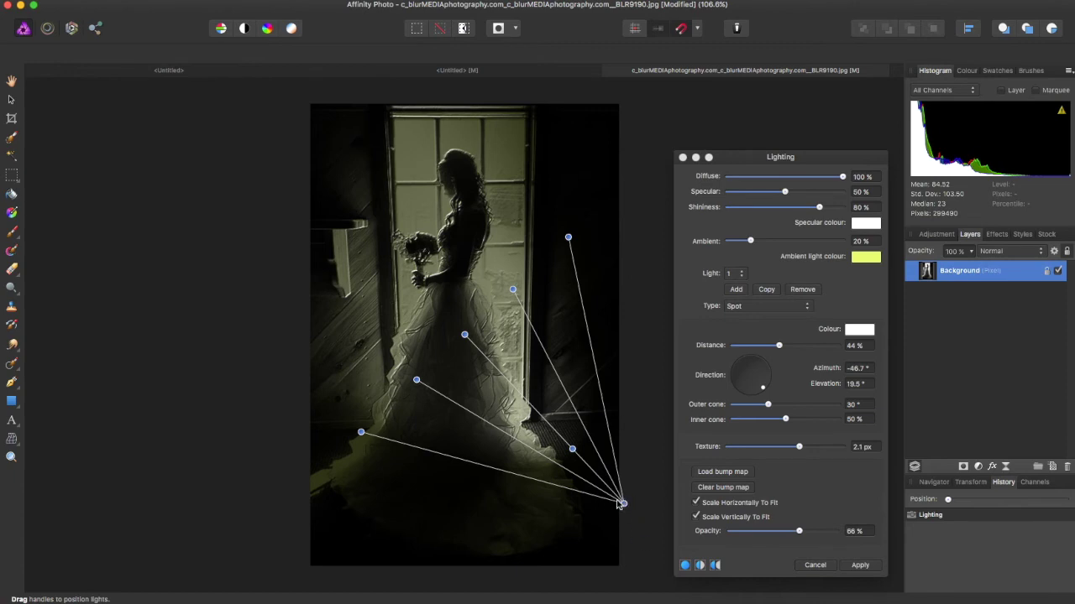
drag(622, 504, 698, 517)
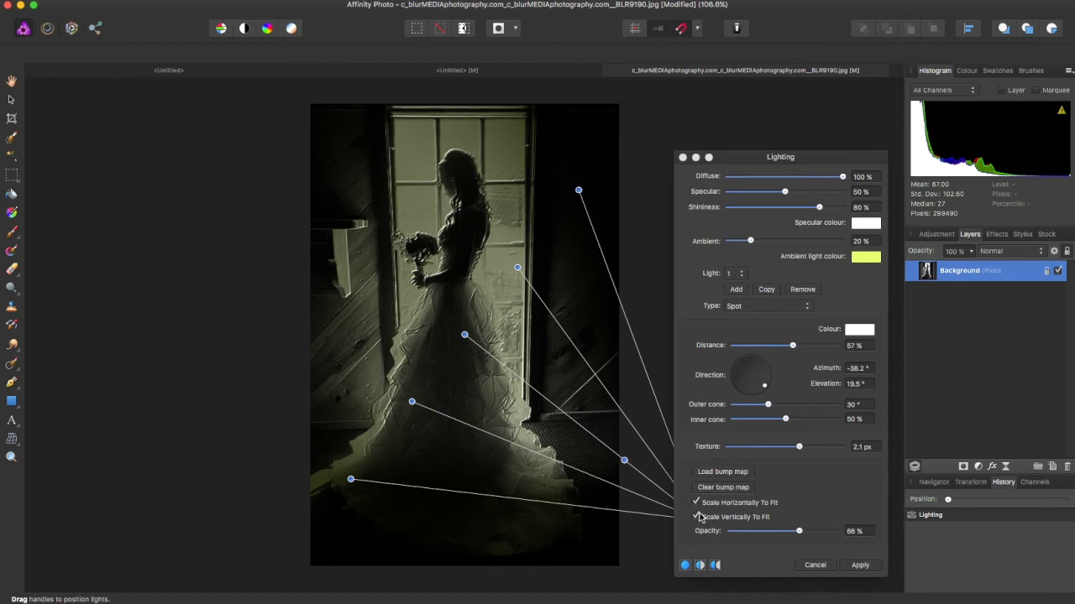
Keep the Spot light type and re-aim it to -42.3° azimuth, 47.9° elevation across the dress.
click(789, 307)
click(789, 307)
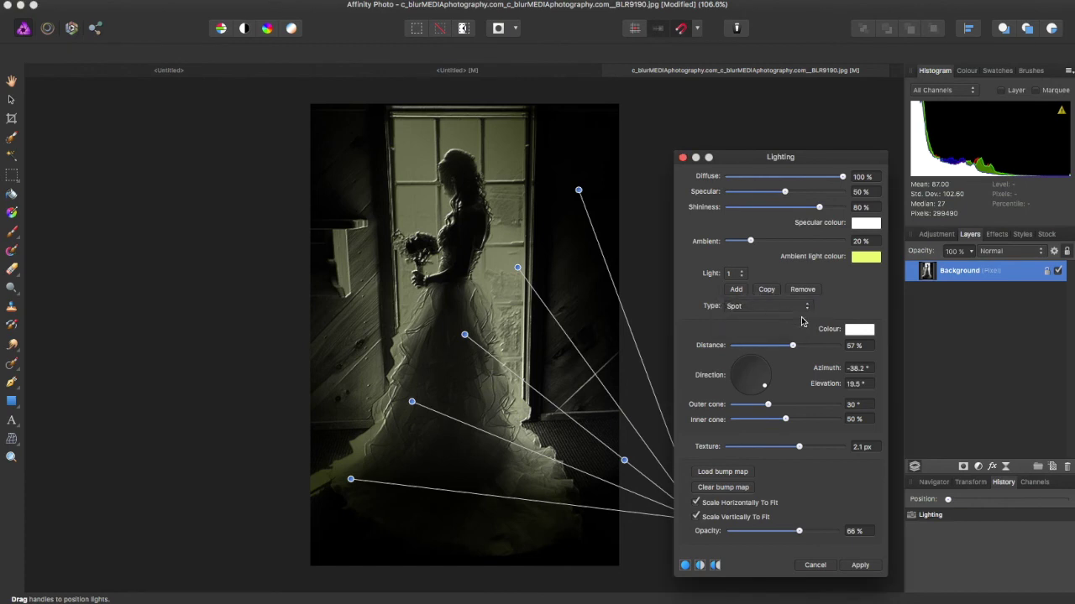
drag(624, 460, 606, 422)
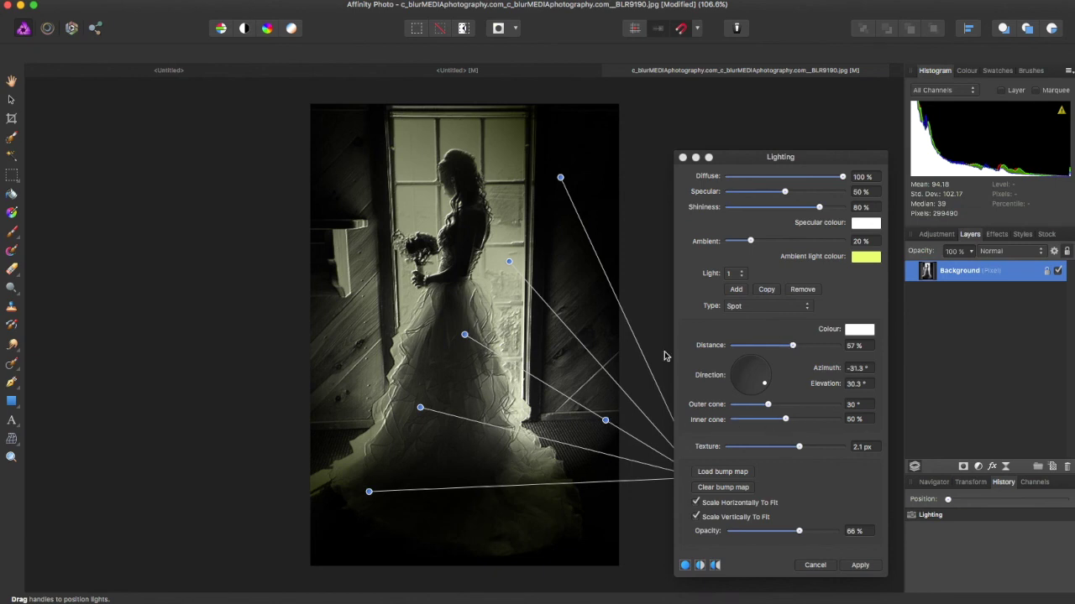
drag(606, 420, 604, 550)
drag(542, 470, 528, 428)
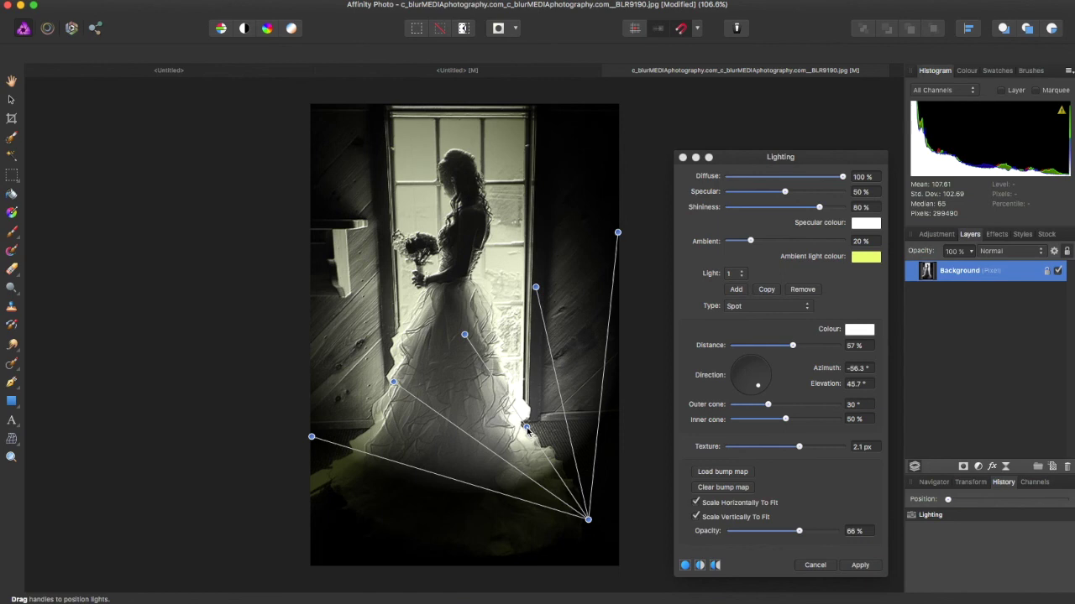
drag(527, 429, 546, 410)
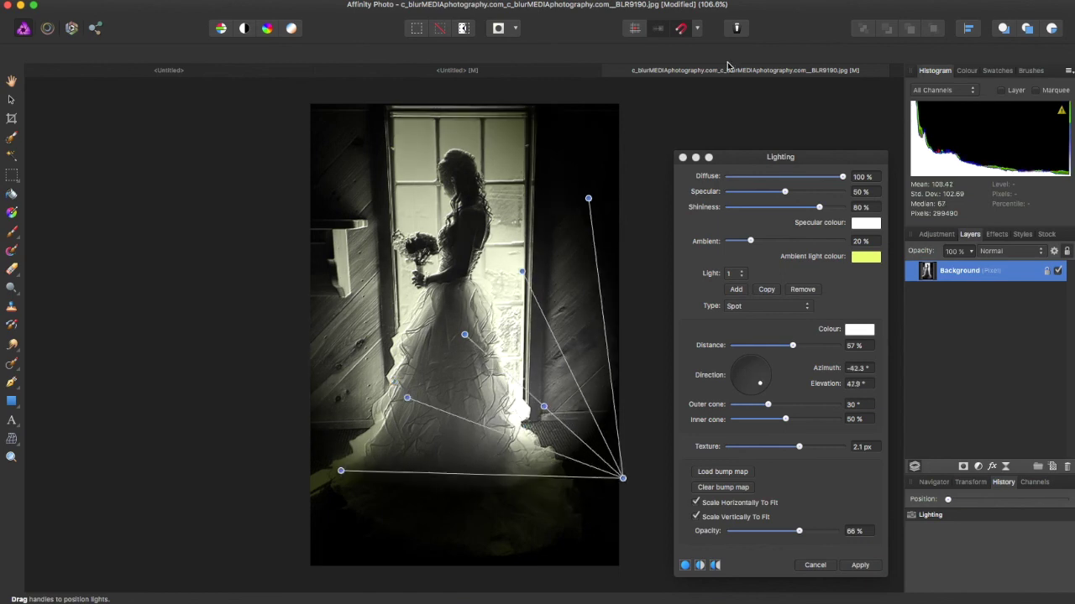